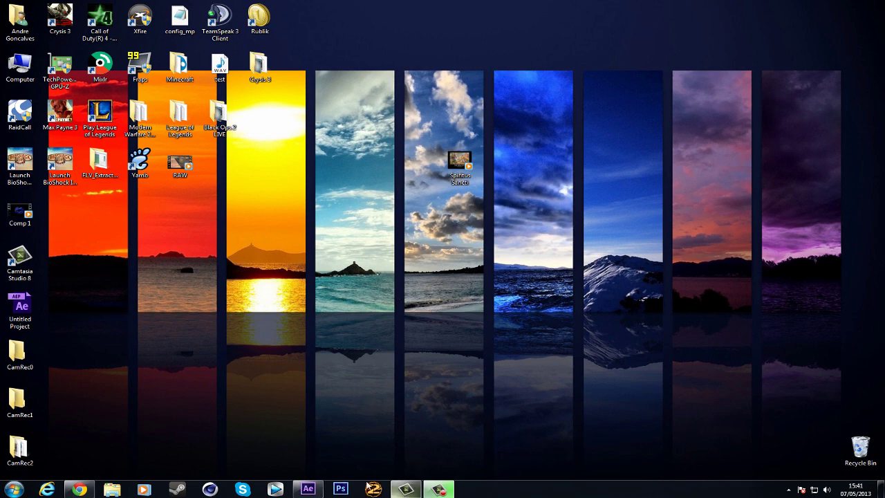
# - Restore the After Effects window showing Comp 1 and the RAW layer's keyframes
pyautogui.click(307, 489)
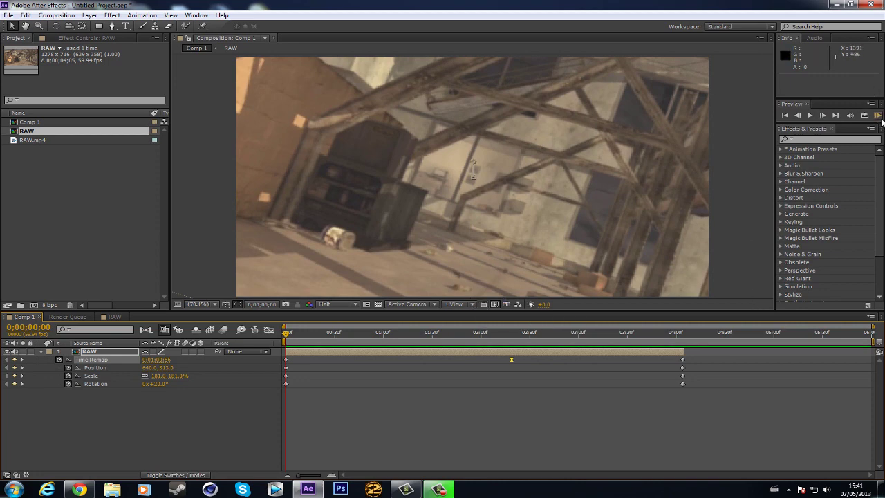
# - Preview and scrub the existing zoom-bounce clip, then select the RAW layer for removal
pyautogui.click(879, 116)
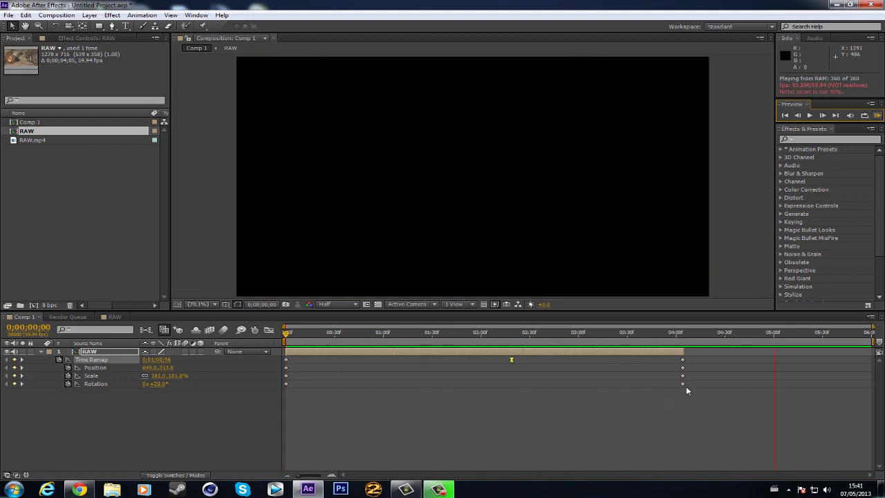
pyautogui.click(729, 283)
pyautogui.moveTo(289, 333); pyautogui.dragTo(180, 348)
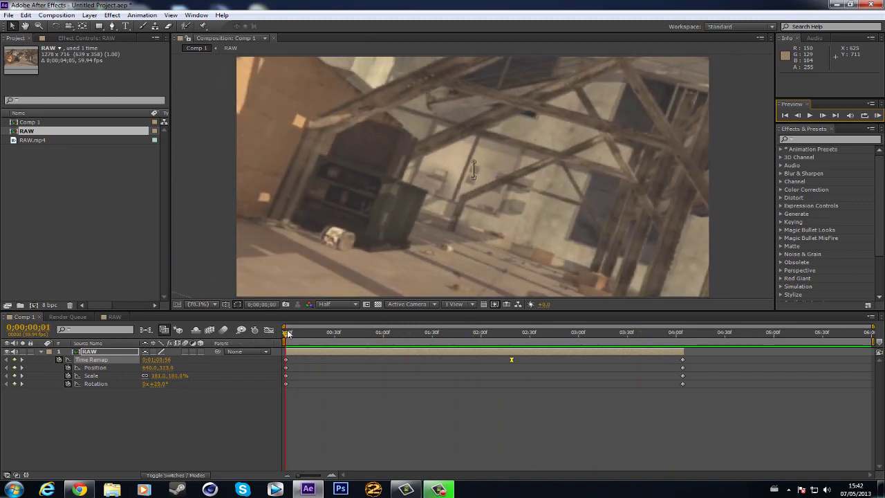
pyautogui.moveTo(290, 333); pyautogui.dragTo(279, 351)
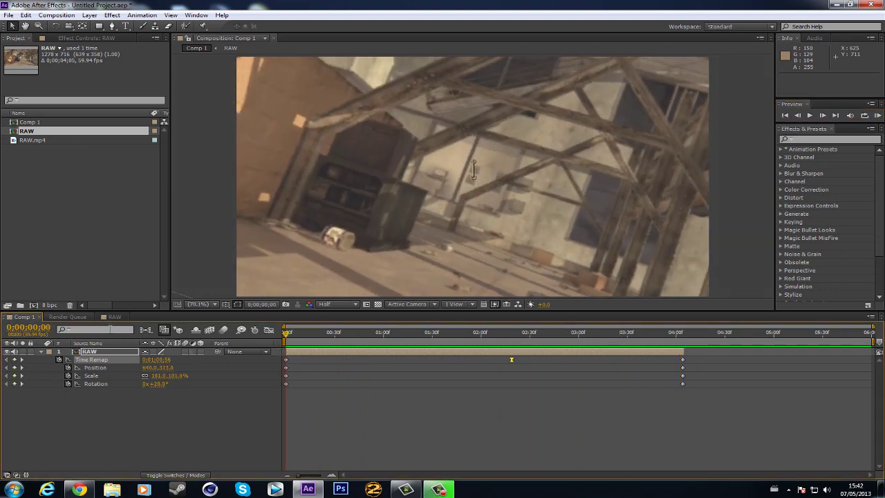
pyautogui.click(327, 353)
pyautogui.press('Delete')
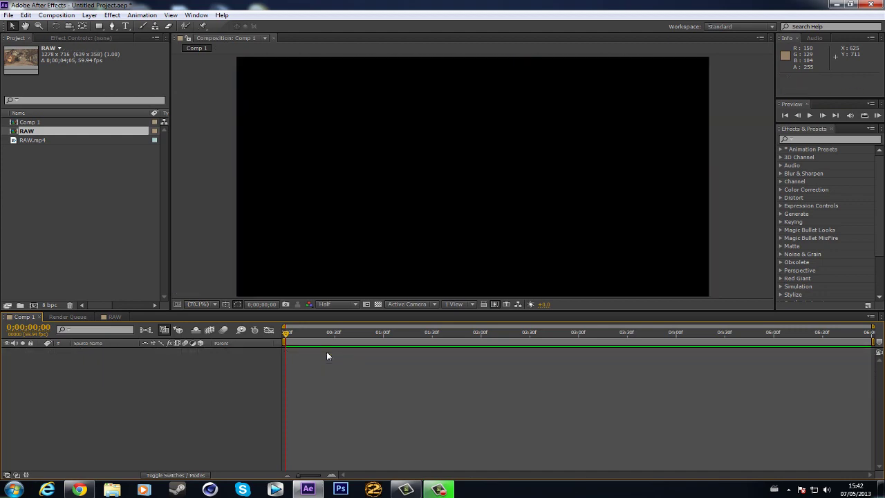
pyautogui.click(109, 317)
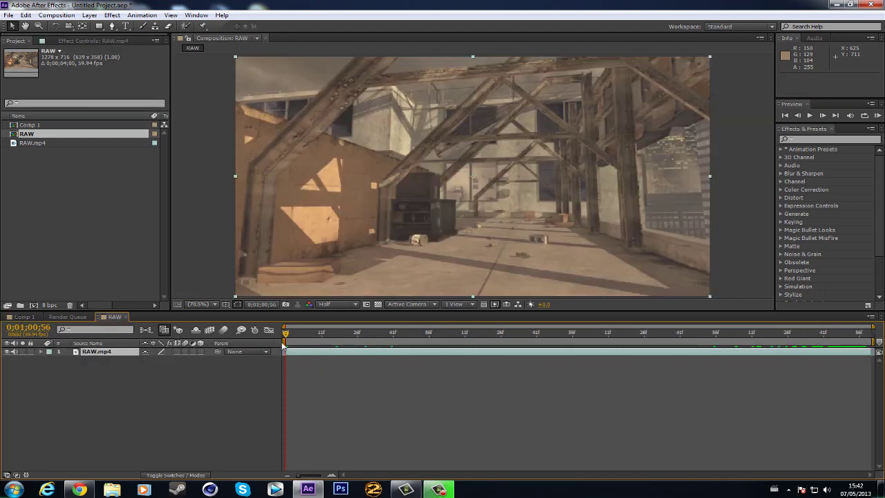
pyautogui.moveTo(286, 335); pyautogui.dragTo(307, 334)
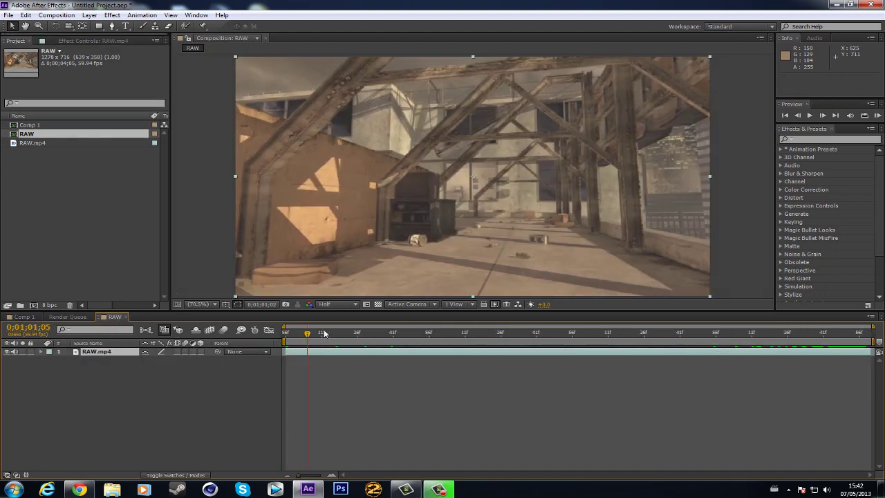
pyautogui.click(326, 333)
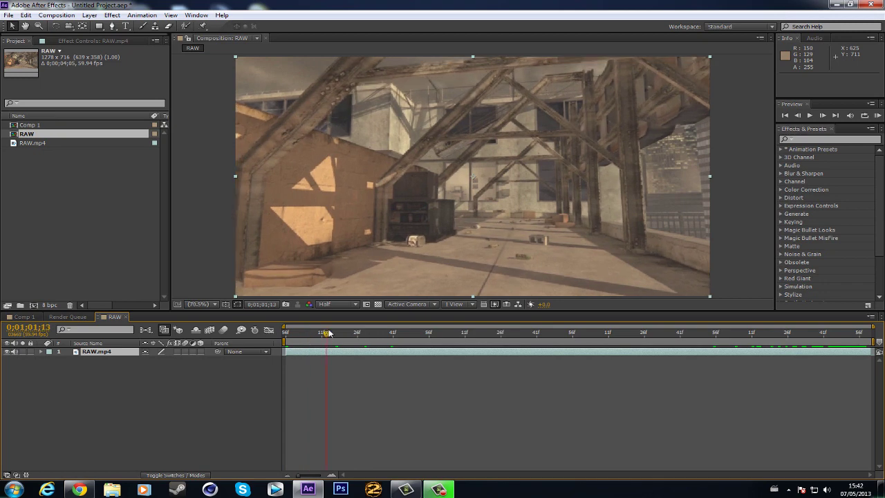
pyautogui.moveTo(329, 333); pyautogui.dragTo(288, 342)
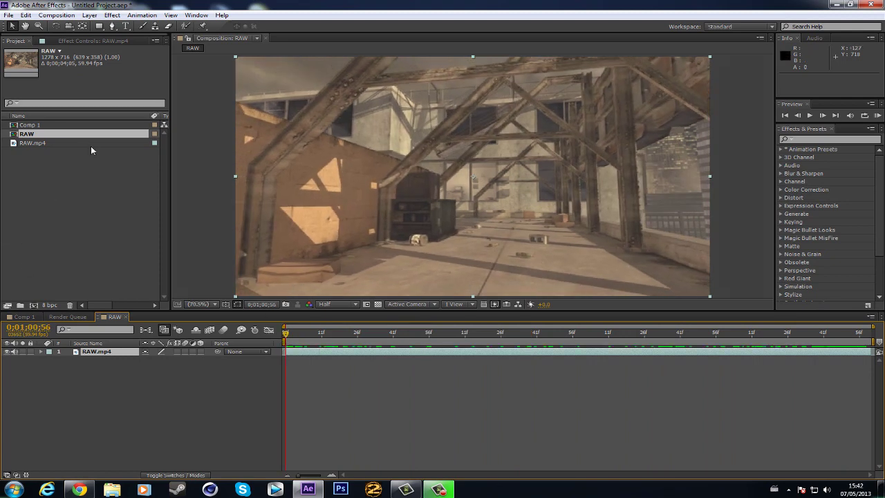
pyautogui.click(30, 125)
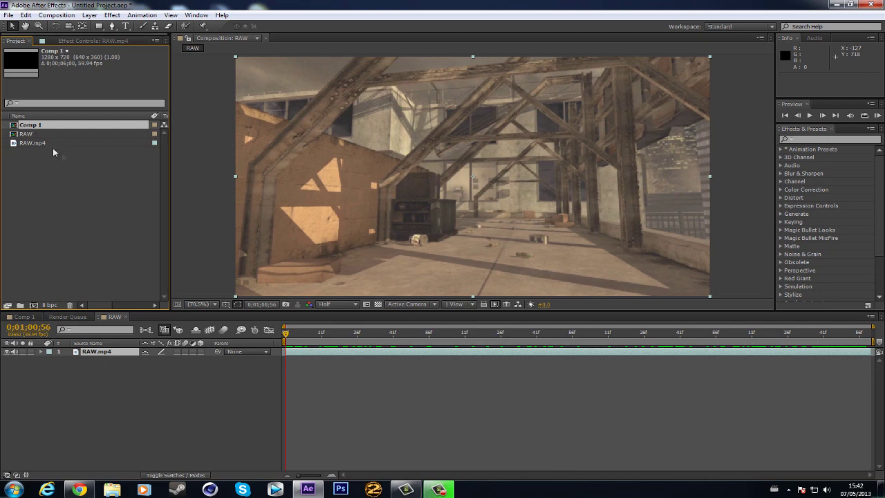
pyautogui.click(30, 135)
pyautogui.moveTo(38, 146); pyautogui.dragTo(42, 193)
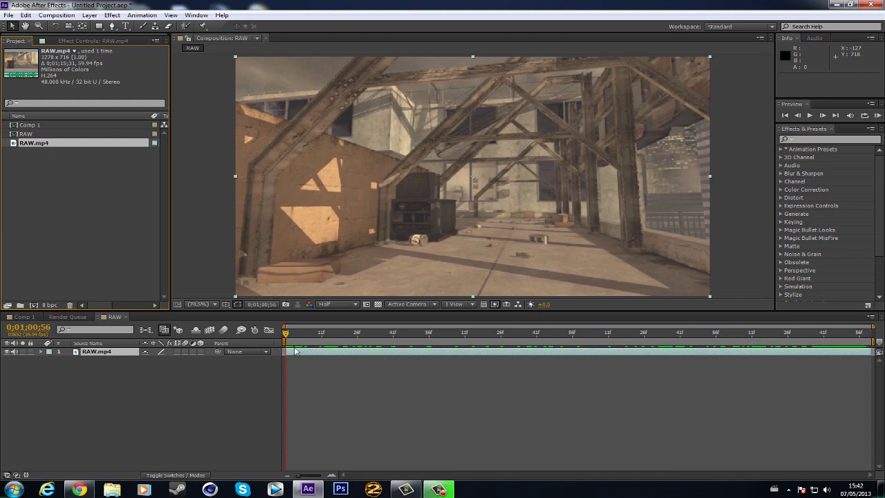
pyautogui.press('space')
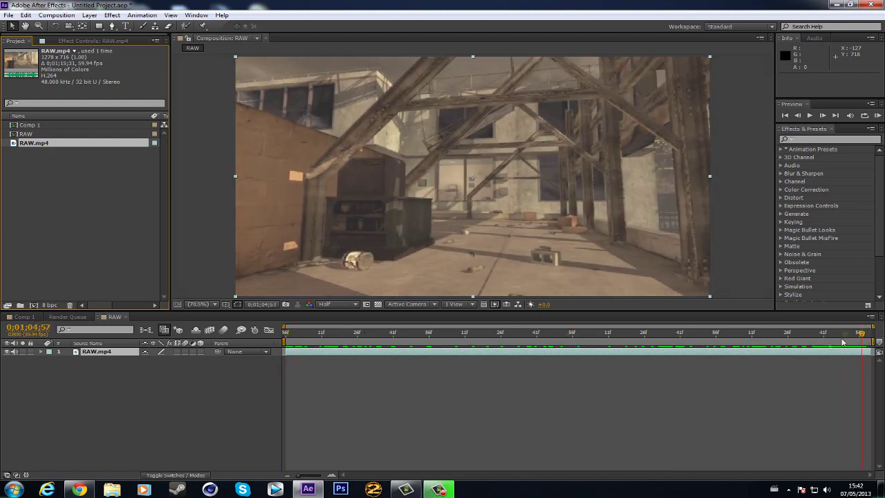
pyautogui.click(324, 334)
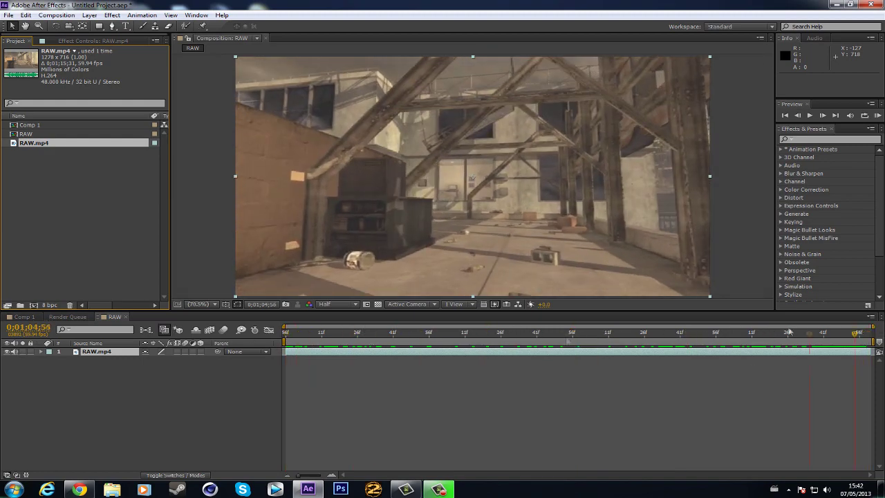
pyautogui.press('space')
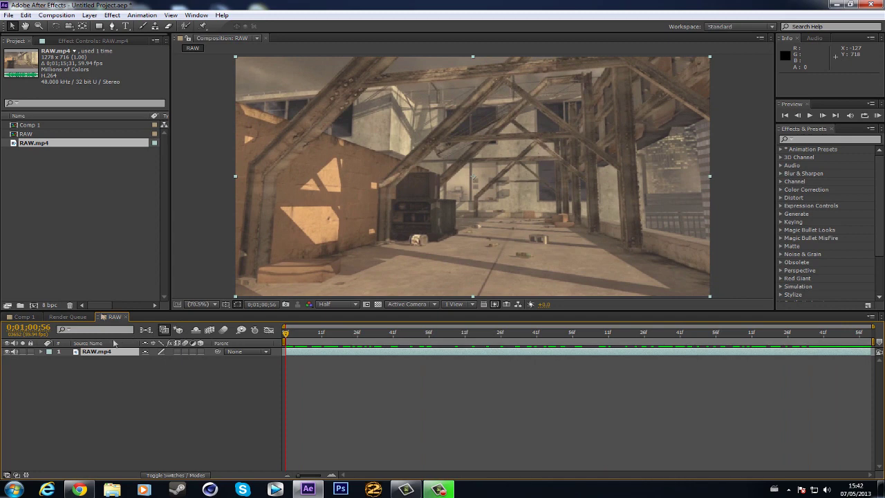
pyautogui.click(30, 318)
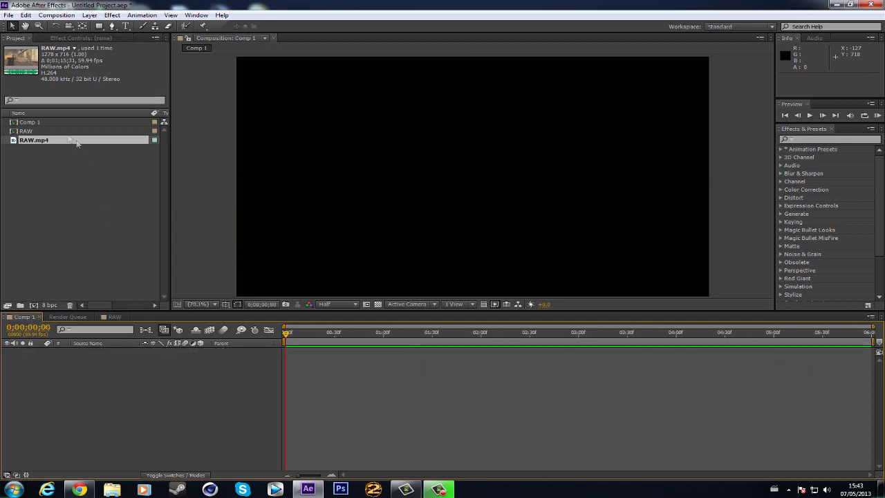
# - Add the RAW composition to Comp 1 and enable Time Remapping on the layer
pyautogui.moveTo(27, 131); pyautogui.dragTo(264, 375)
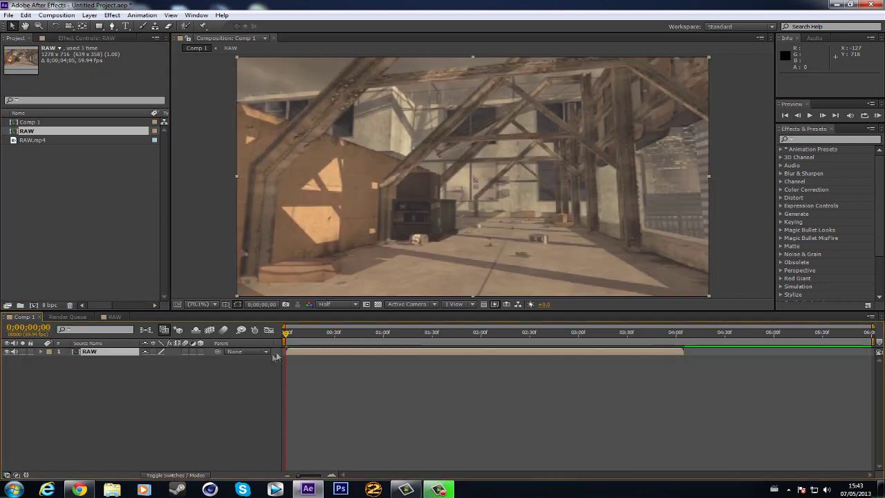
pyautogui.rightClick(313, 348)
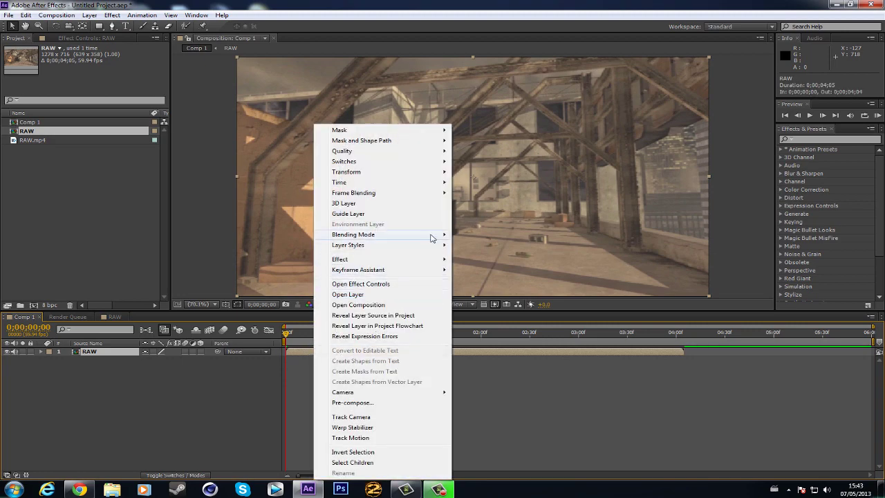
pyautogui.moveTo(431, 182)
pyautogui.click(477, 184)
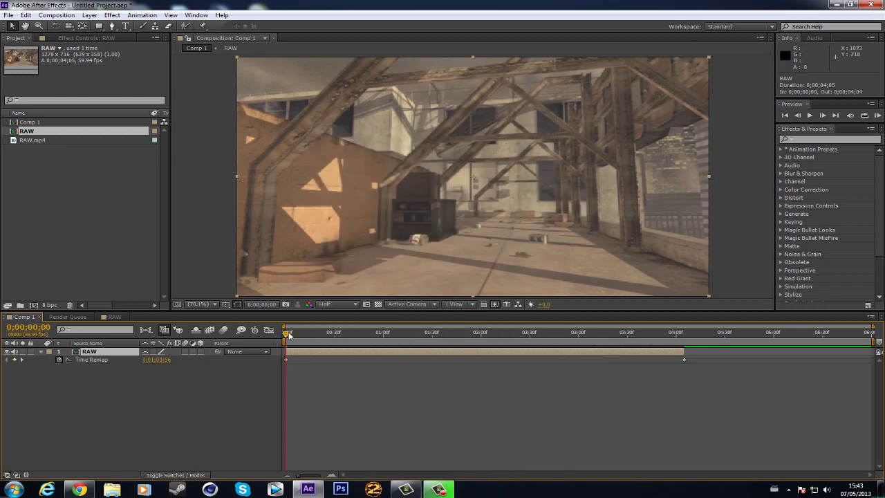
pyautogui.moveTo(288, 334); pyautogui.dragTo(488, 352)
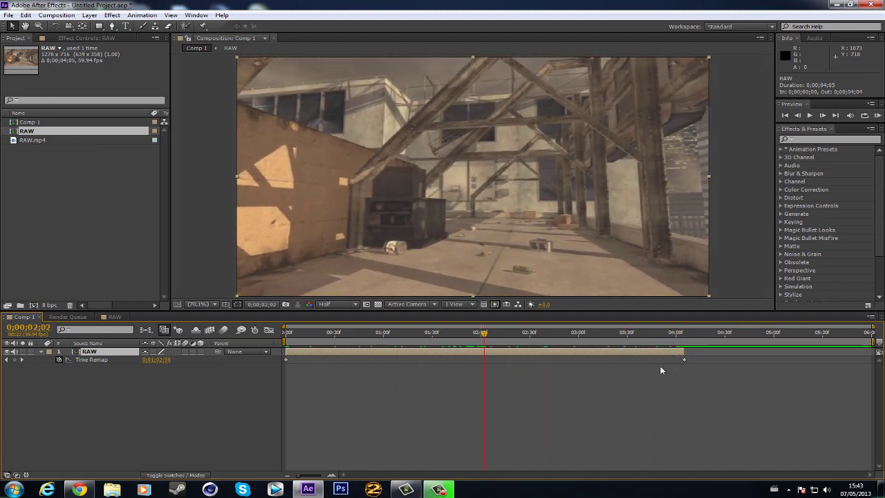
# - Pull the end Time Remap keyframe back to about 2;01 and copy the first keyframe
pyautogui.moveTo(684, 359); pyautogui.dragTo(485, 374)
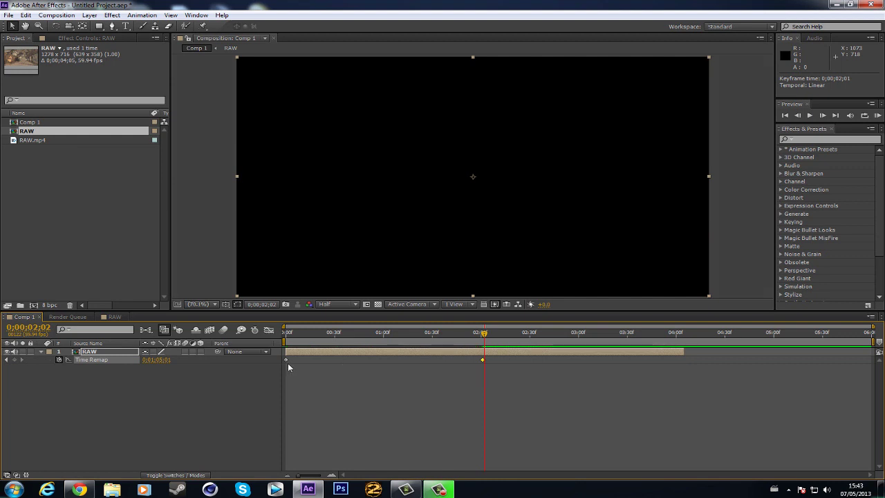
pyautogui.moveTo(293, 369); pyautogui.dragTo(276, 361)
pyautogui.hotkey('ctrl', 'c')
# - Paste the first keyframe's value as a new Time Remap keyframe near 4;04 and play it back
pyautogui.click(670, 333)
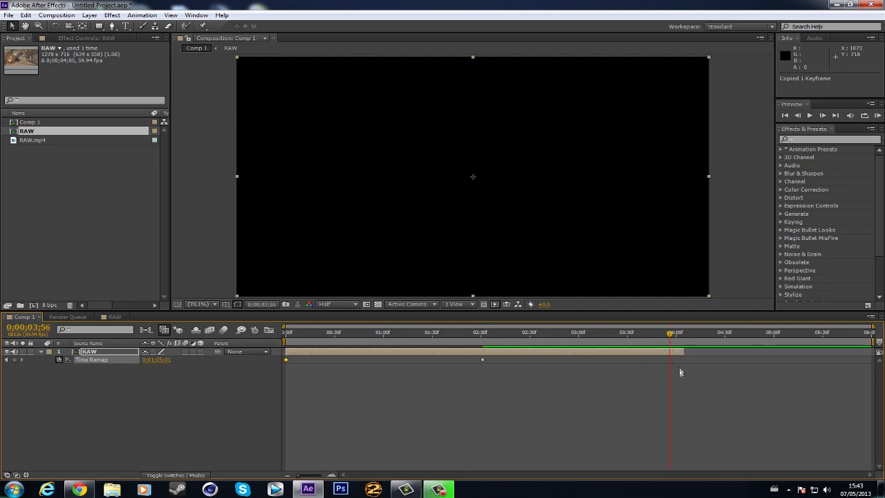
pyautogui.hotkey('ctrl', 'v')
pyautogui.moveTo(670, 360); pyautogui.dragTo(352, 333)
pyautogui.click(681, 335)
pyautogui.press('space')
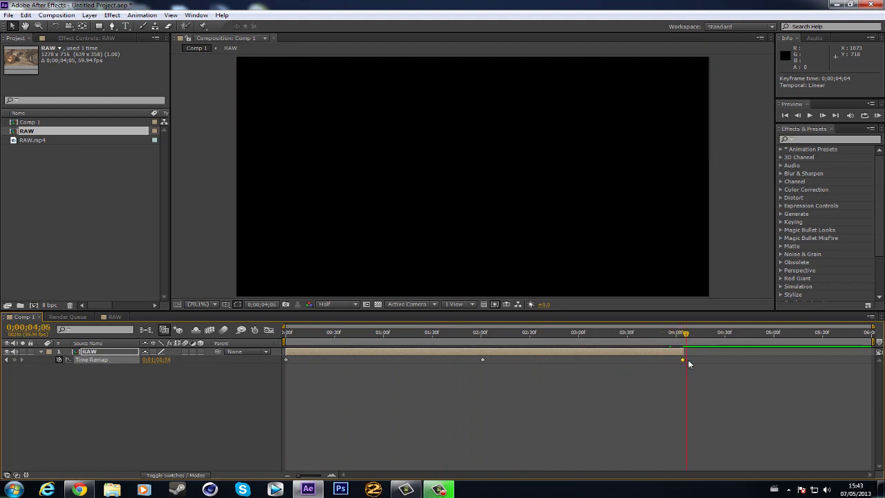
pyautogui.moveTo(685, 359); pyautogui.dragTo(484, 366)
# - Change the middle Time Remap keyframe's value to 0;00;04;03 in the Time Remap dialog
pyautogui.click(482, 335)
pyautogui.doubleClick(483, 360)
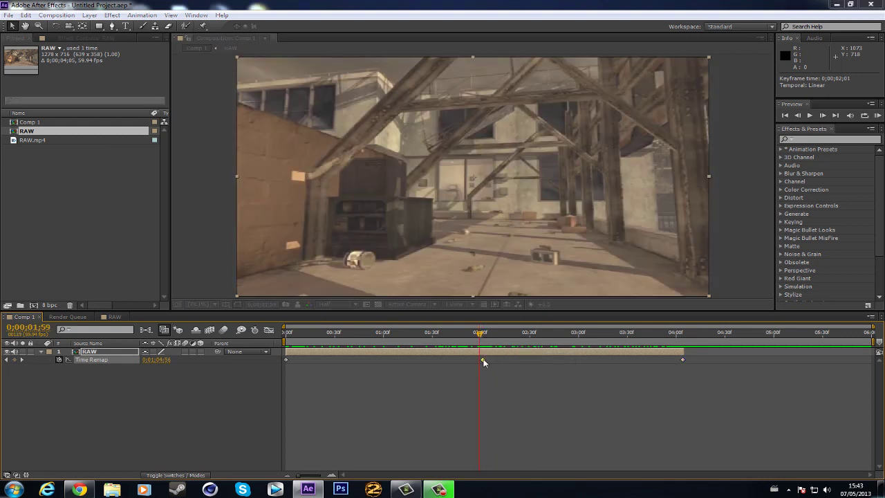
pyautogui.click(412, 237)
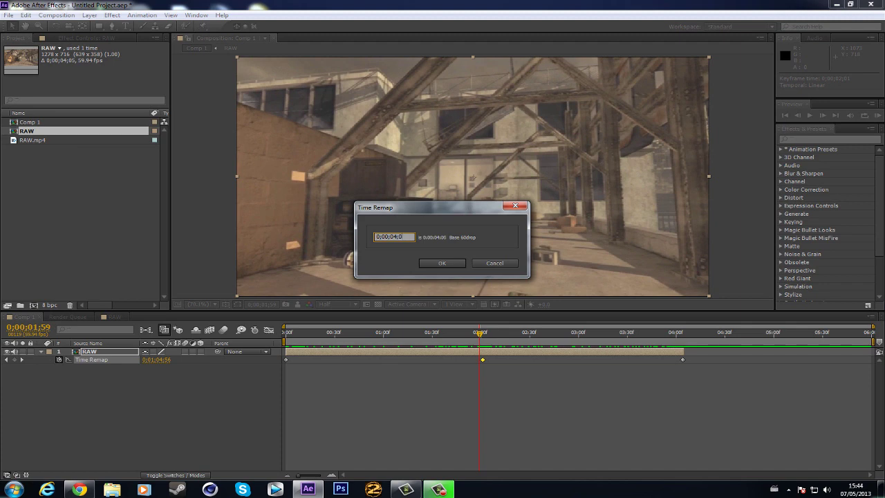
pyautogui.click(442, 263)
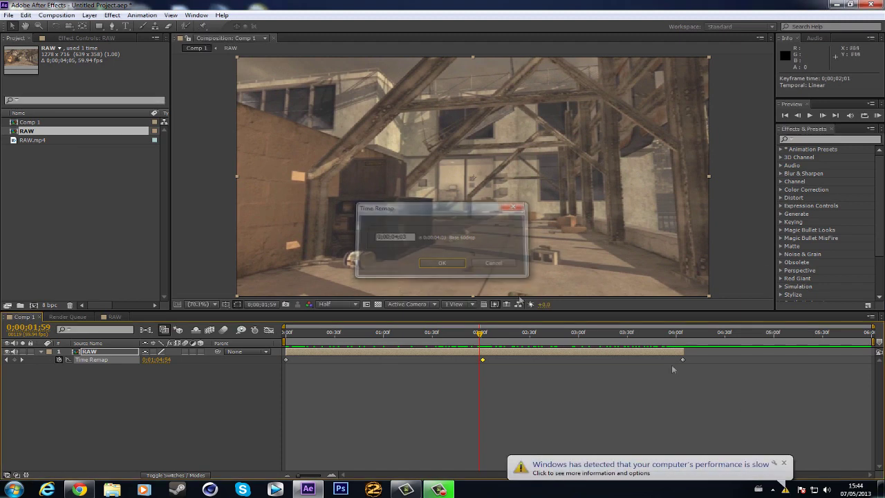
pyautogui.click(785, 465)
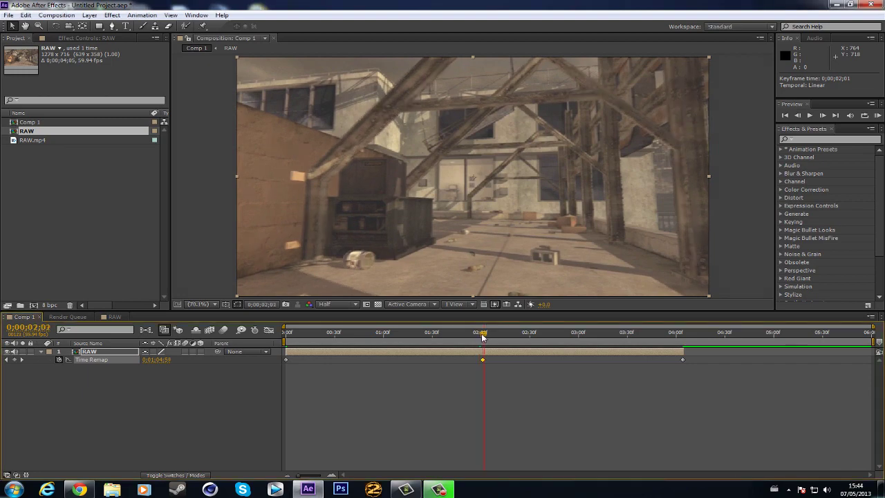
# - Move the playhead to 0;00;04;04 and reveal the Position, Scale and Rotation properties
pyautogui.moveTo(482, 334); pyautogui.dragTo(341, 334)
pyautogui.moveTo(287, 335); pyautogui.dragTo(682, 345)
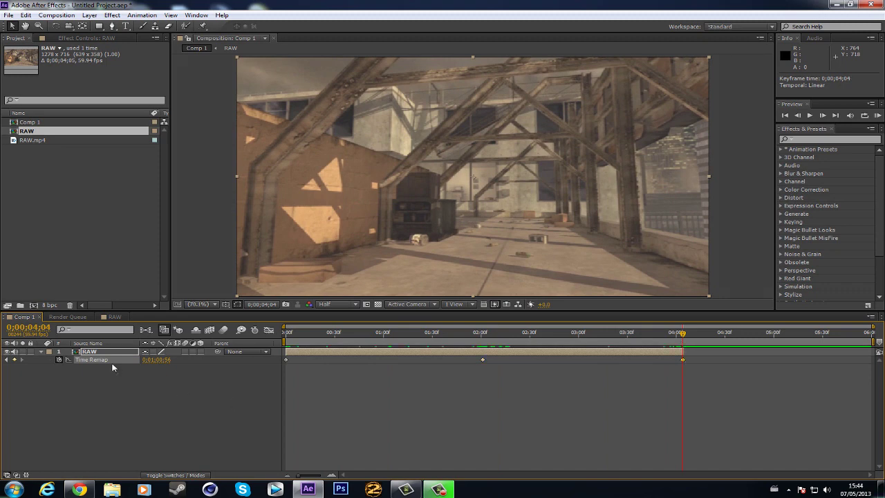
pyautogui.press('p')
pyautogui.hotkey('shift', 's')
pyautogui.hotkey('shift', 'r')
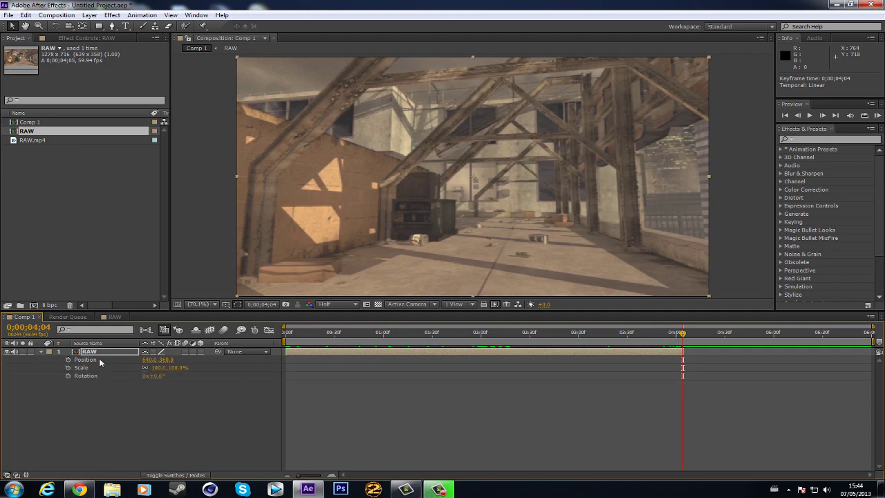
pyautogui.press('r')
pyautogui.press('r')
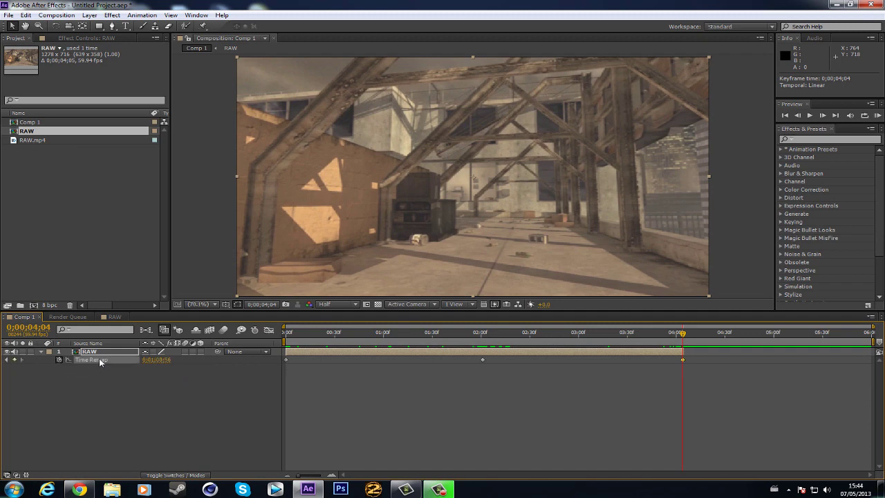
# - Add Position, Scale and Rotation keyframes at 0;00;04;04
pyautogui.hotkey('shift', 'p')
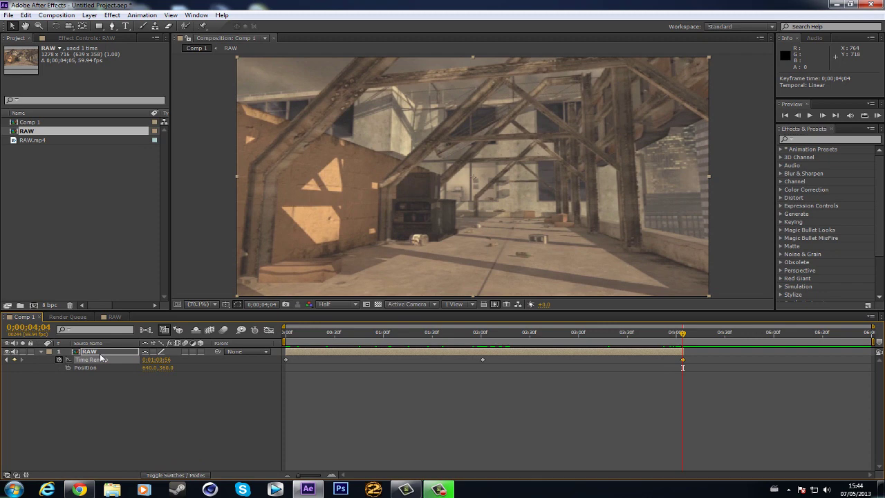
pyautogui.hotkey('shift', 's')
pyautogui.hotkey('shift', 'r')
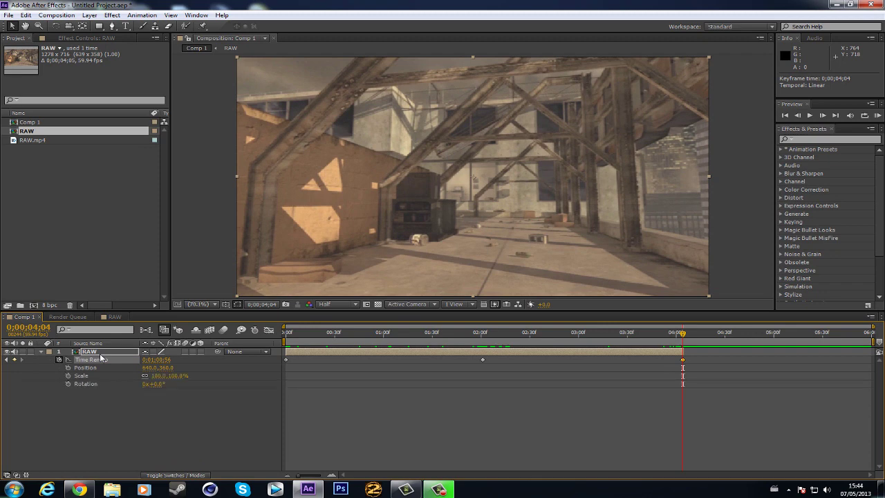
pyautogui.click(68, 367)
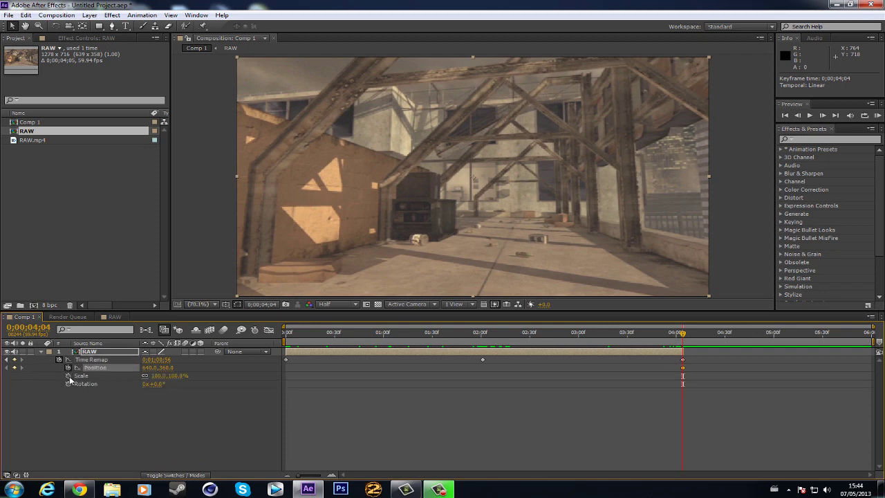
pyautogui.click(67, 375)
pyautogui.click(68, 384)
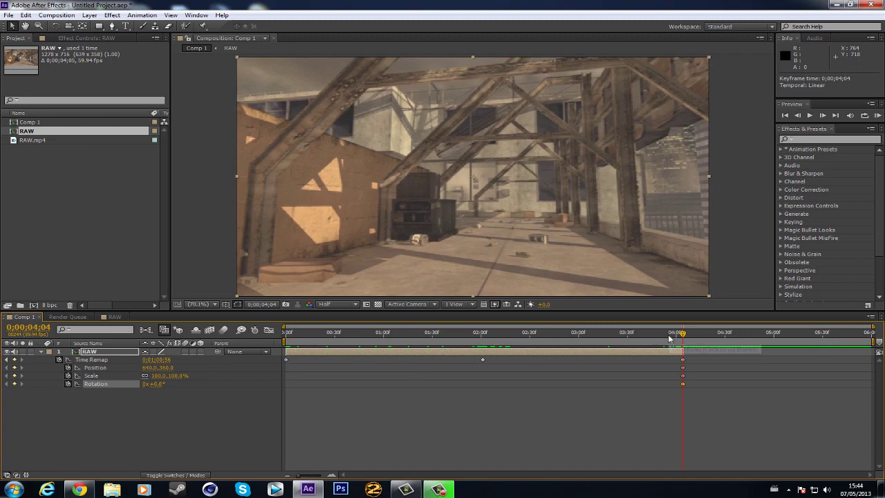
# - Jump to the first frame and add a Position keyframe there
pyautogui.moveTo(682, 334); pyautogui.dragTo(340, 333)
pyautogui.press('Home')
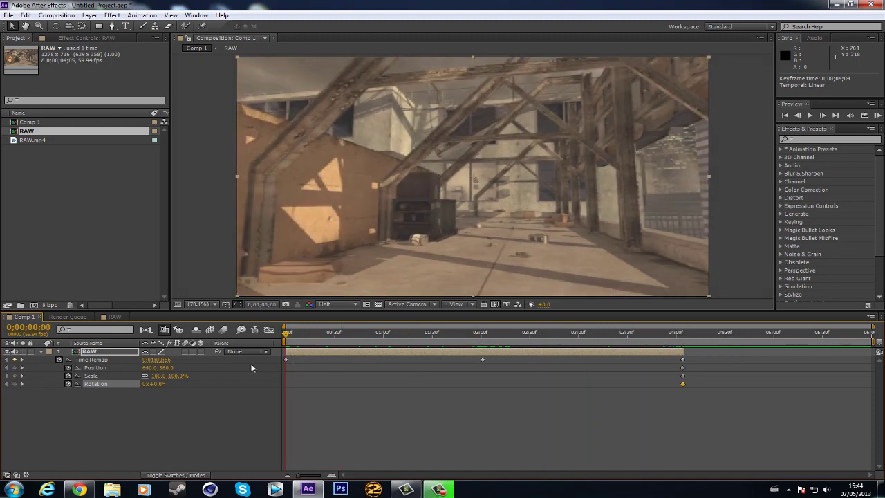
pyautogui.click(14, 367)
# - Add start keyframes for Scale and Rotation and set Scale to 176%
pyautogui.click(15, 376)
pyautogui.click(14, 384)
pyautogui.moveTo(175, 379); pyautogui.dragTo(210, 375)
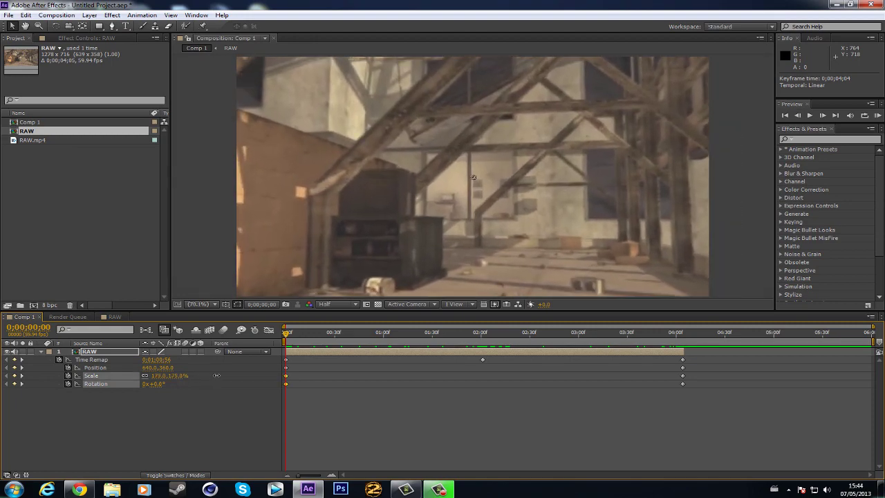
pyautogui.moveTo(217, 375); pyautogui.dragTo(217, 376)
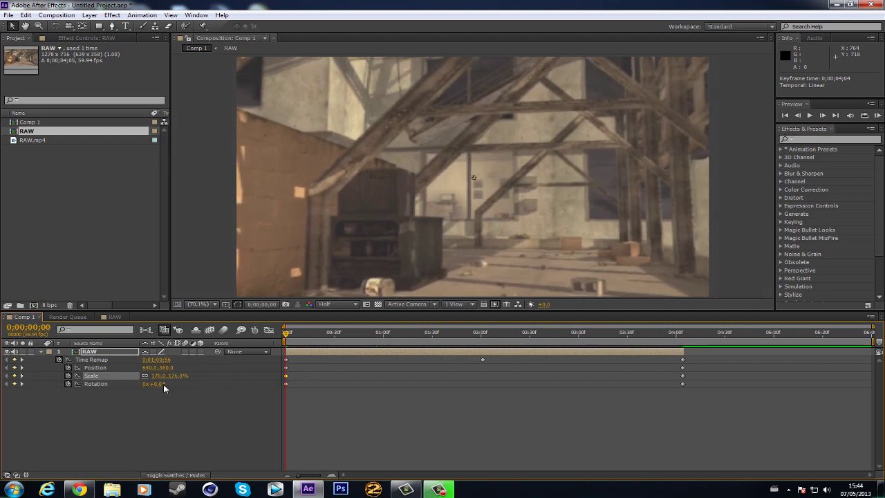
# - Tilt the clip to 20° and raise its Position to about 640,305
pyautogui.moveTo(159, 387); pyautogui.dragTo(166, 387)
pyautogui.click(166, 386)
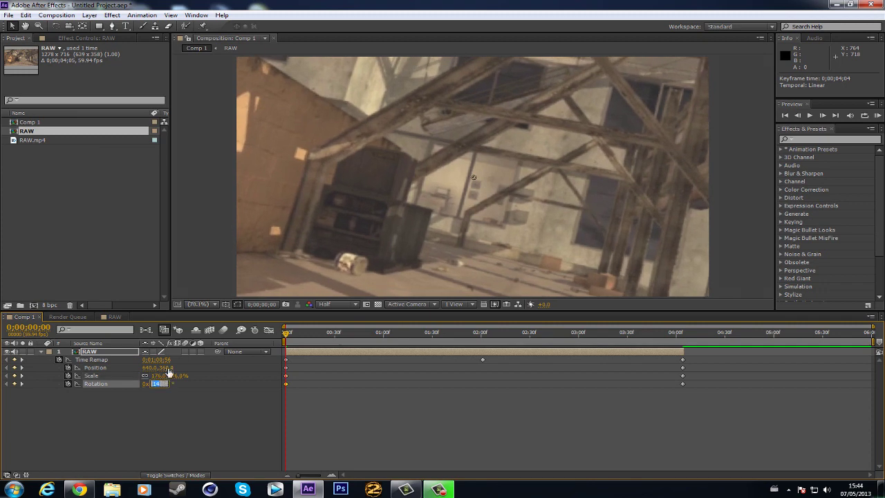
pyautogui.write('20')
pyautogui.press('Return')
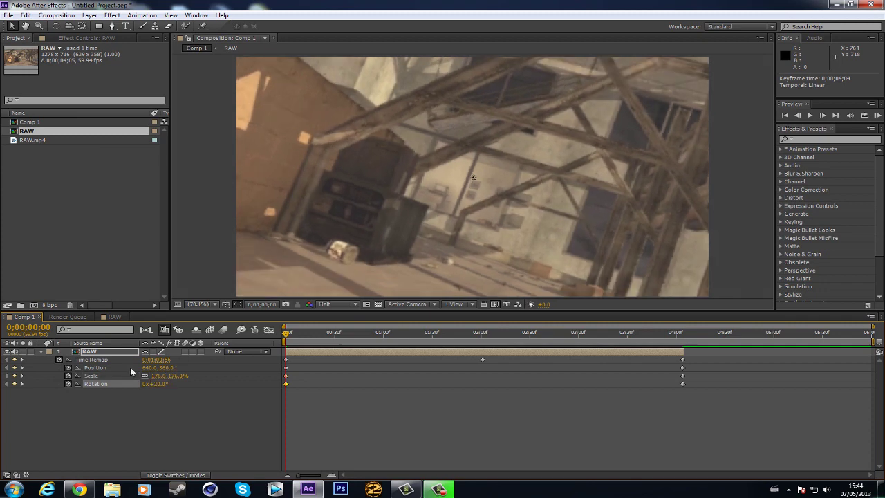
pyautogui.moveTo(166, 372); pyautogui.dragTo(147, 358)
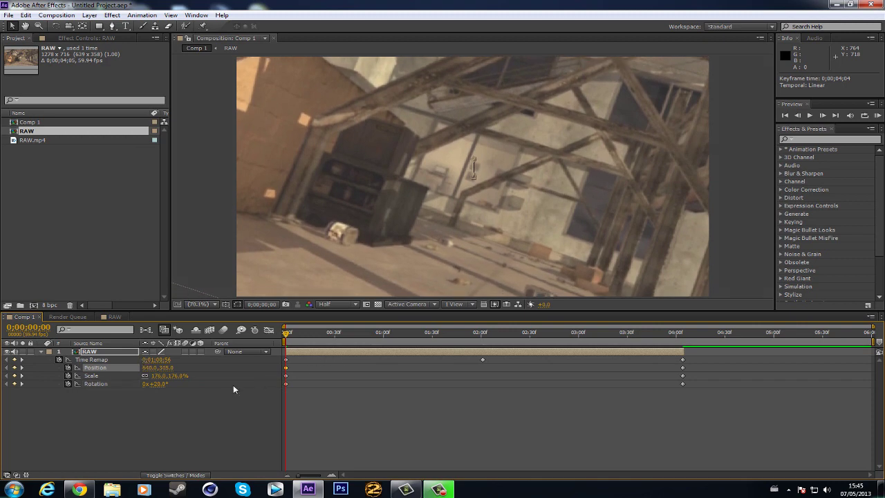
pyautogui.click(96, 361)
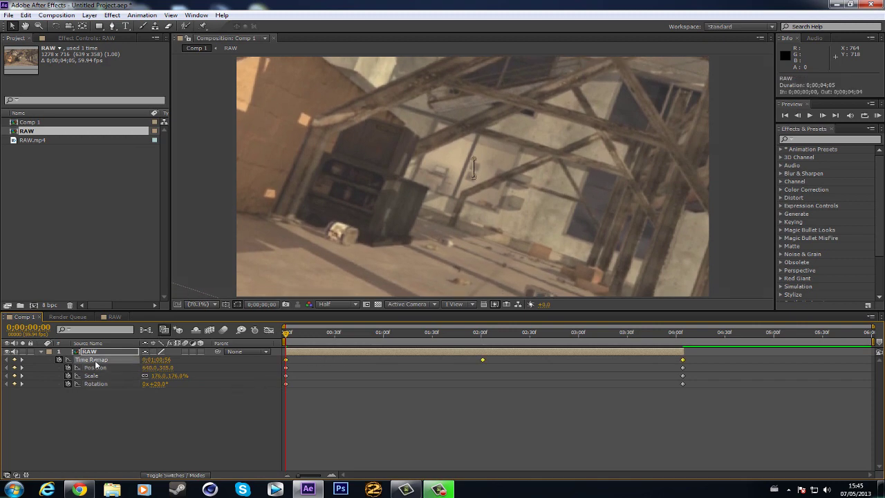
# - Show the Time Remap curve in the Graph Editor with extra room for the graph
pyautogui.click(269, 330)
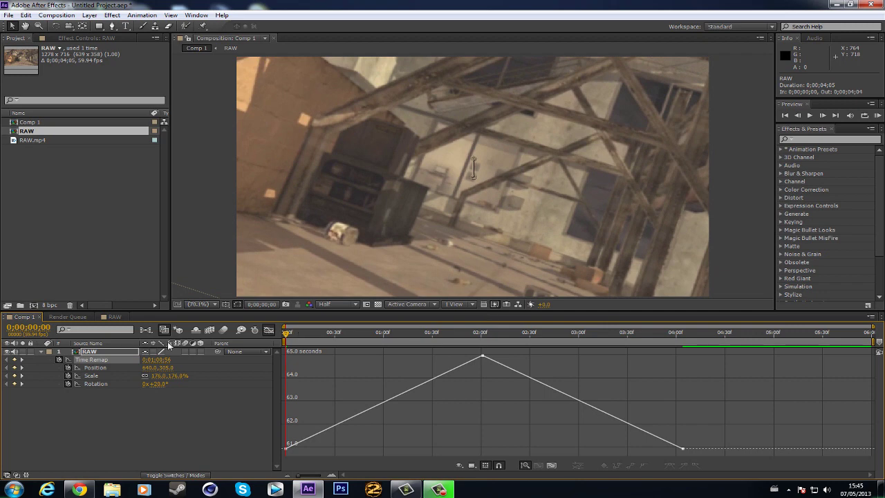
pyautogui.click(96, 361)
pyautogui.click(100, 415)
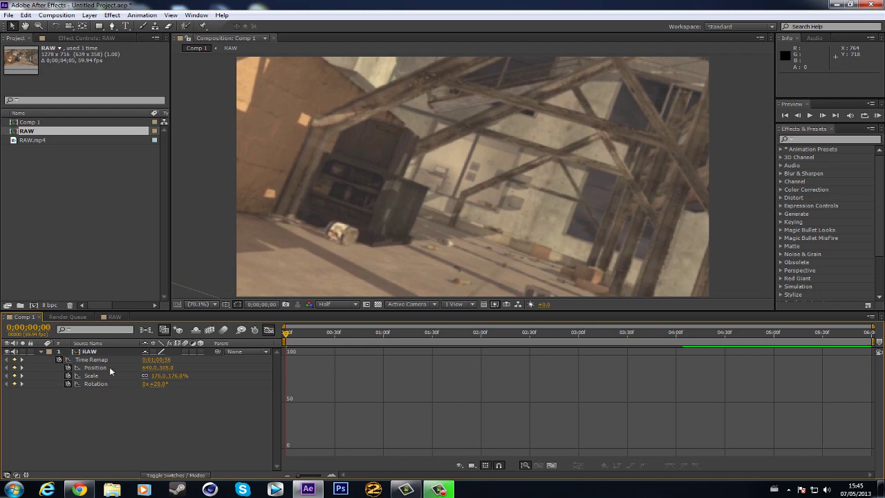
pyautogui.click(103, 361)
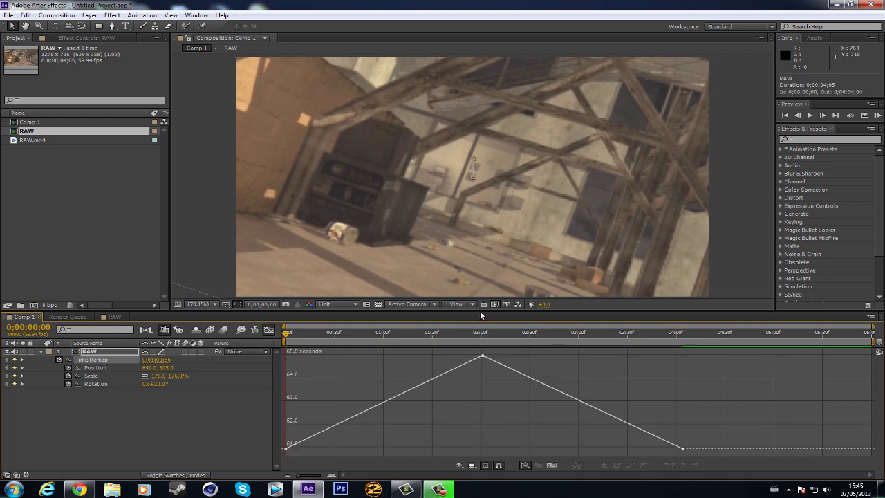
pyautogui.moveTo(480, 313); pyautogui.dragTo(486, 206)
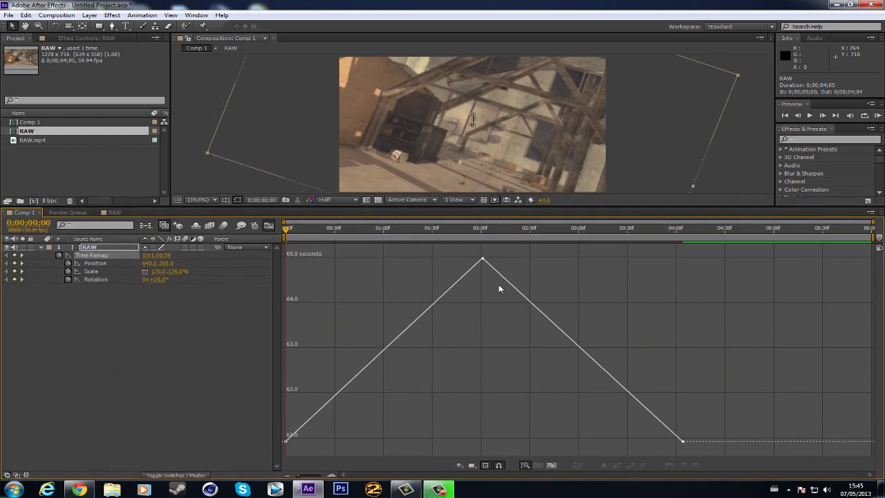
# - Shift the peak keyframe to about 2:10, apply Easy Ease and widen both Bezier handles
pyautogui.moveTo(484, 261)
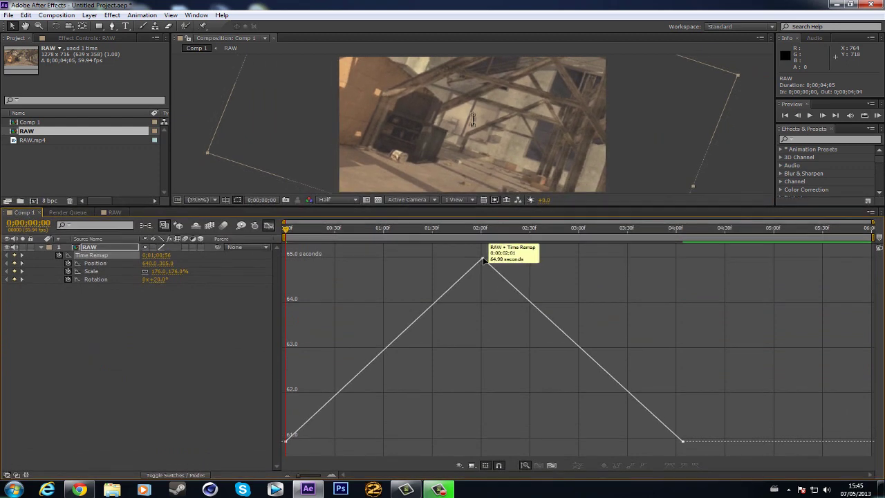
pyautogui.moveTo(484, 261); pyautogui.dragTo(500, 262)
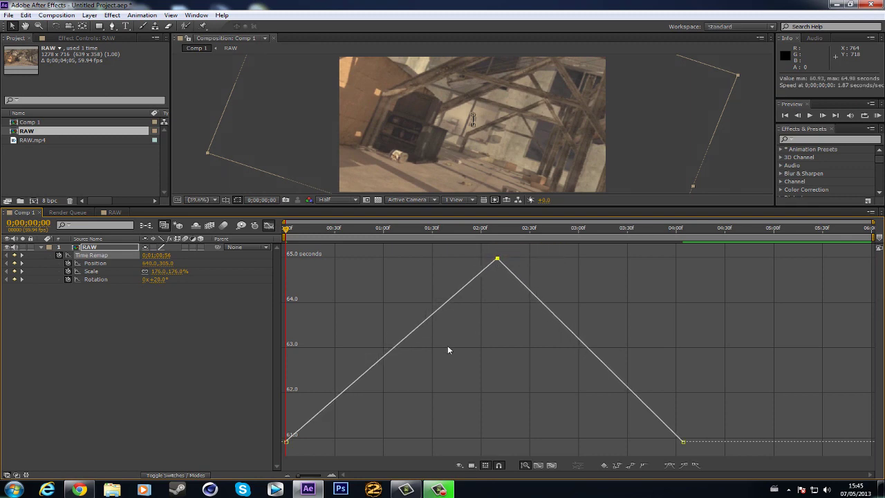
pyautogui.click(668, 464)
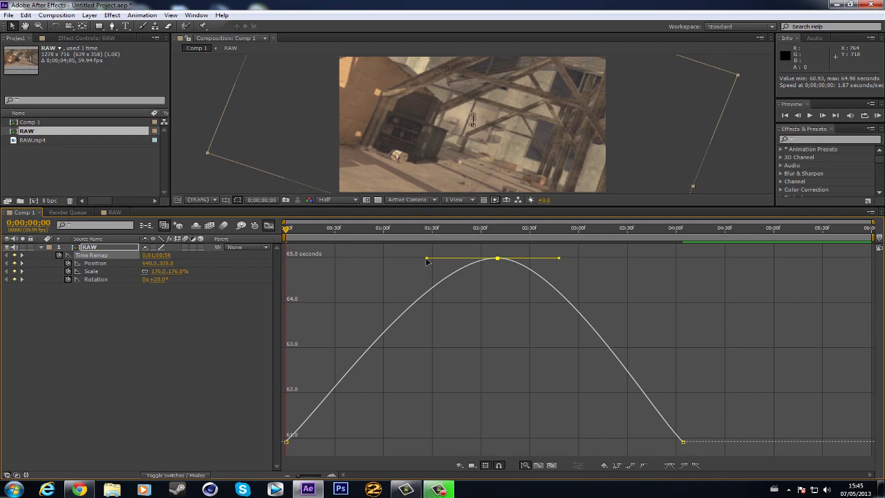
pyautogui.moveTo(429, 260); pyautogui.dragTo(419, 261)
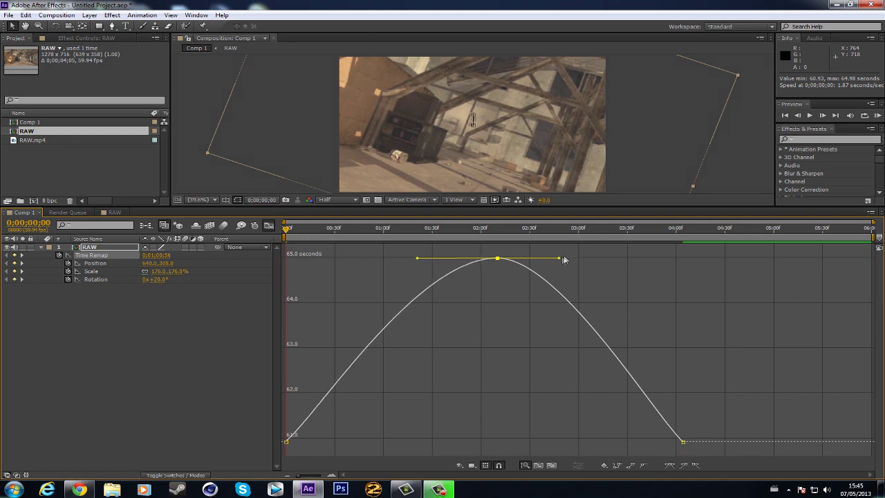
pyautogui.moveTo(560, 259); pyautogui.dragTo(567, 257)
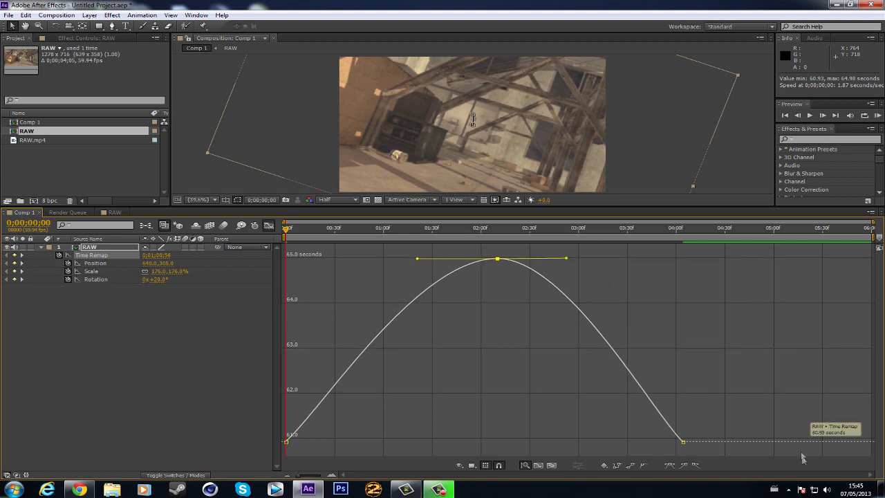
pyautogui.click(269, 227)
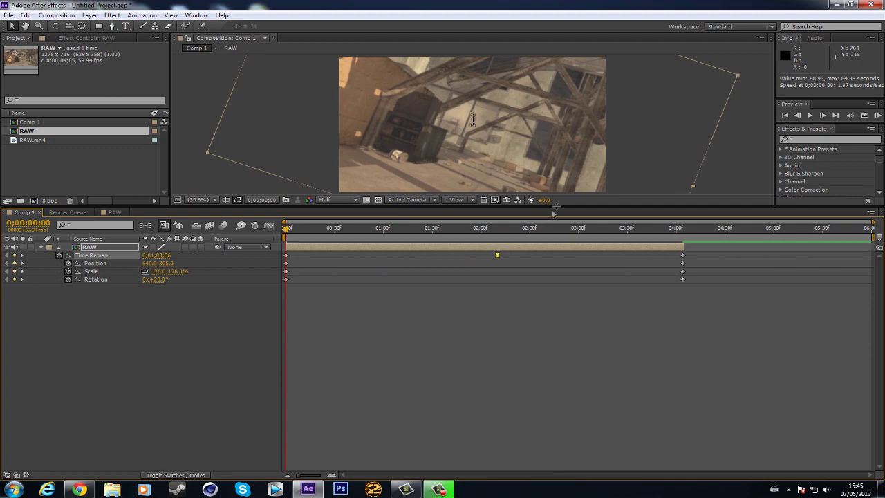
# - Apply Easy Ease to all Time Remap, Position, Scale and Rotation keyframes at once
pyautogui.moveTo(517, 206); pyautogui.dragTo(515, 336)
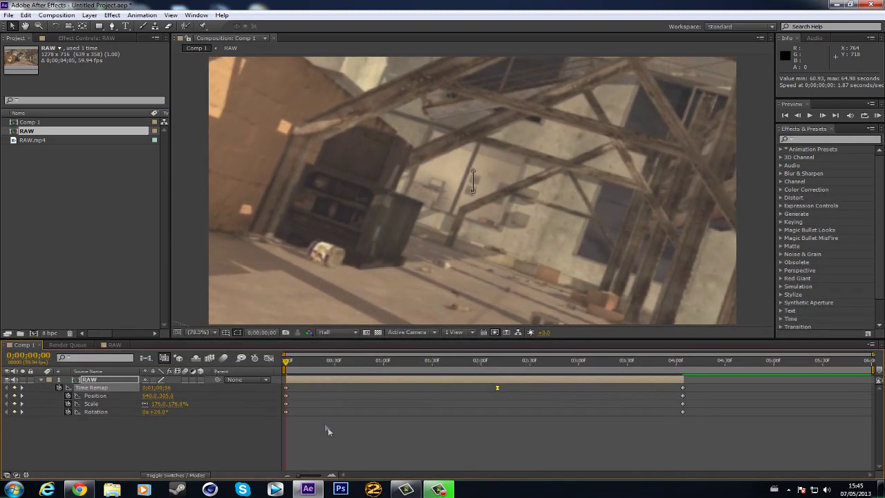
pyautogui.moveTo(740, 436); pyautogui.dragTo(251, 377)
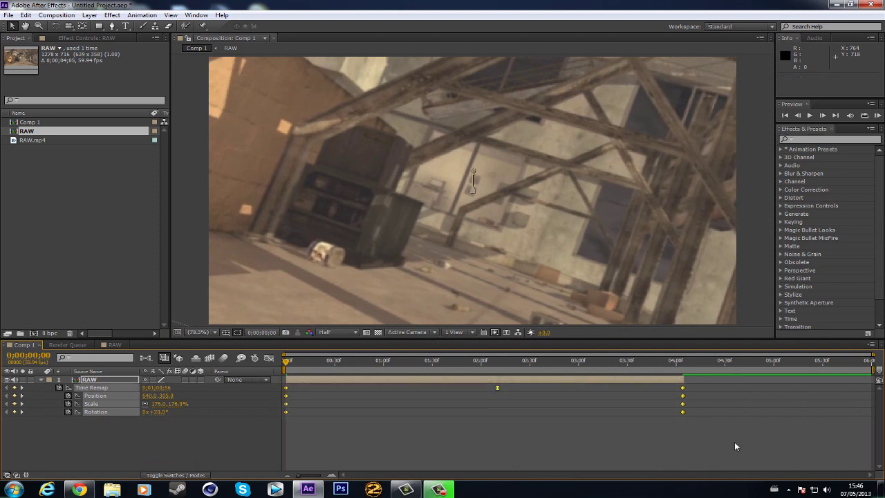
pyautogui.rightClick(285, 413)
pyautogui.moveTo(355, 405)
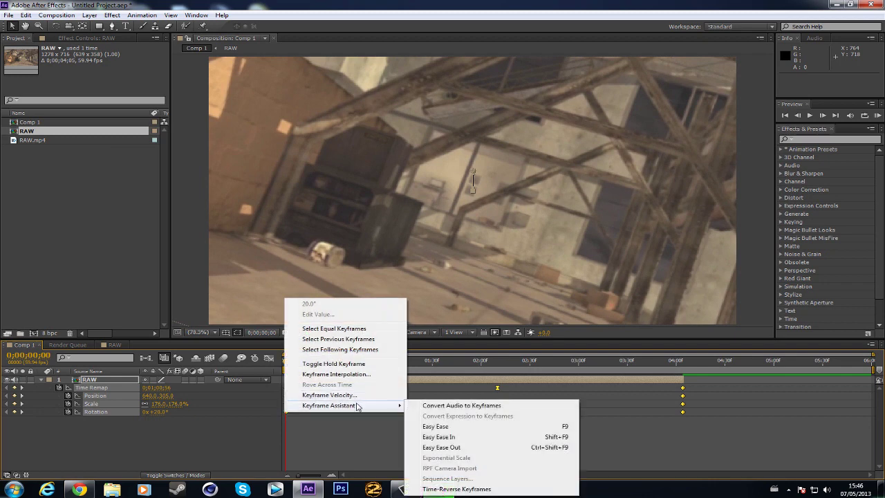
pyautogui.click(503, 429)
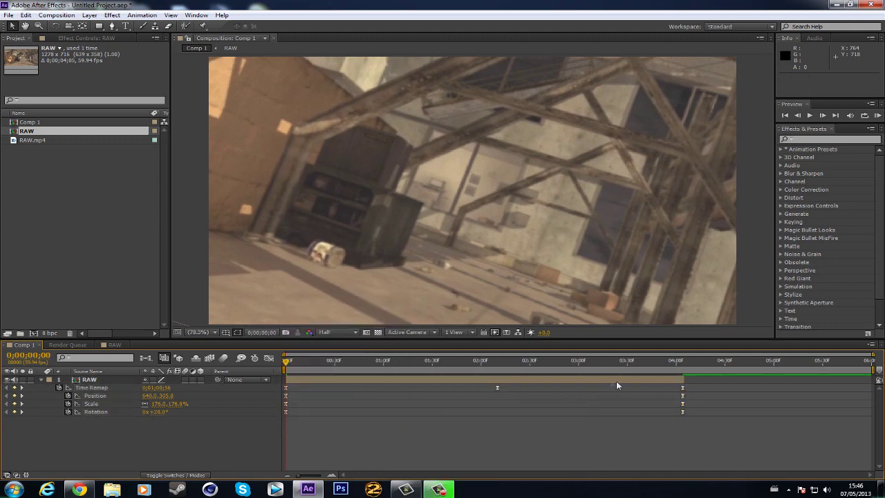
pyautogui.moveTo(583, 360); pyautogui.dragTo(269, 384)
pyautogui.click(878, 115)
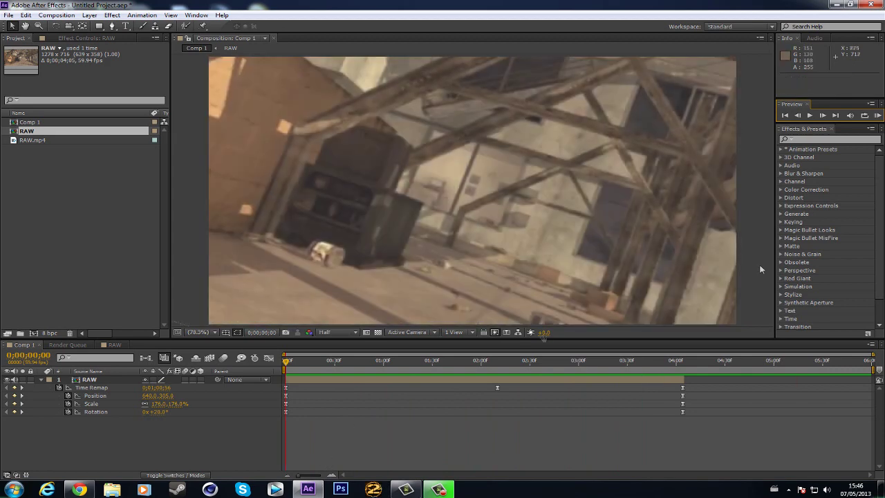
pyautogui.click(877, 116)
pyautogui.moveTo(738, 438); pyautogui.dragTo(272, 381)
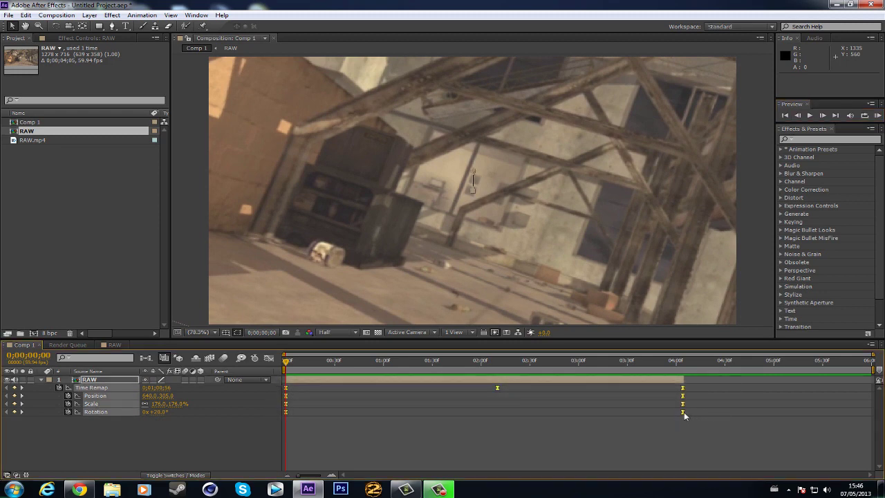
# - Move the final keyframes to about 2 seconds, then preview and scrub the shortened transition
pyautogui.moveTo(684, 413); pyautogui.dragTo(655, 415)
pyautogui.moveTo(469, 412); pyautogui.dragTo(523, 414)
pyautogui.click(877, 116)
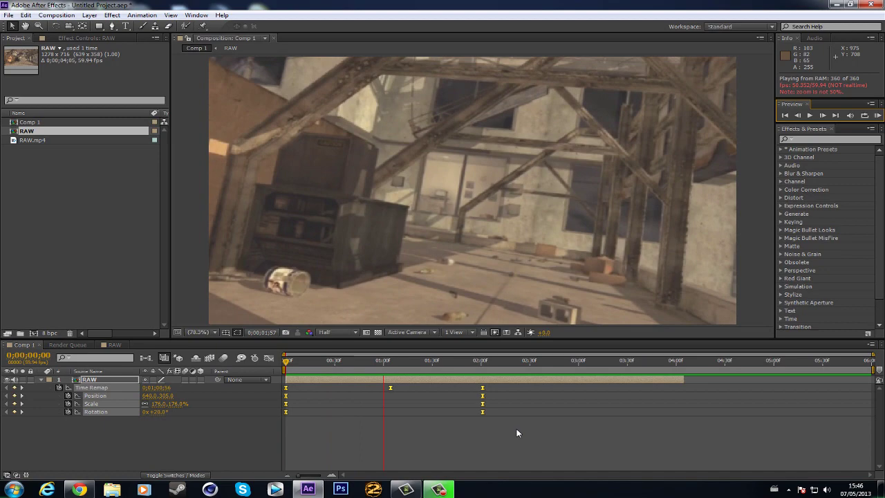
pyautogui.press('space')
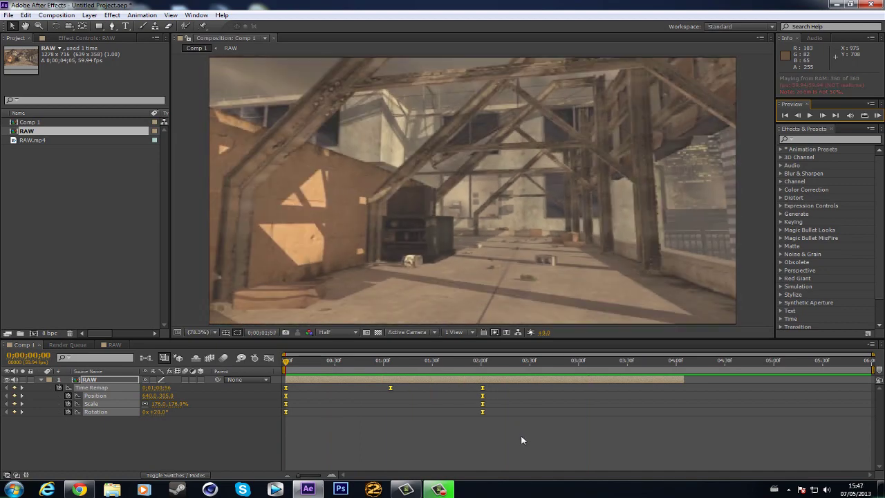
pyautogui.click(878, 116)
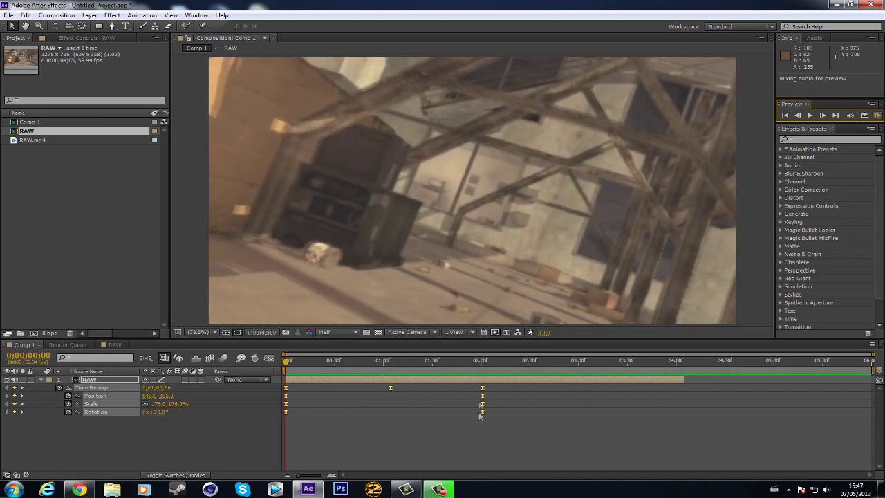
pyautogui.press('space')
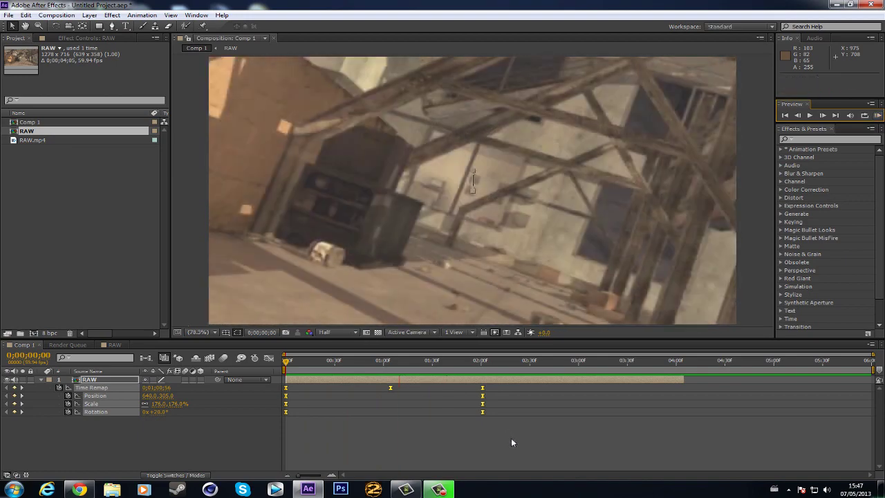
pyautogui.moveTo(287, 363); pyautogui.dragTo(373, 404)
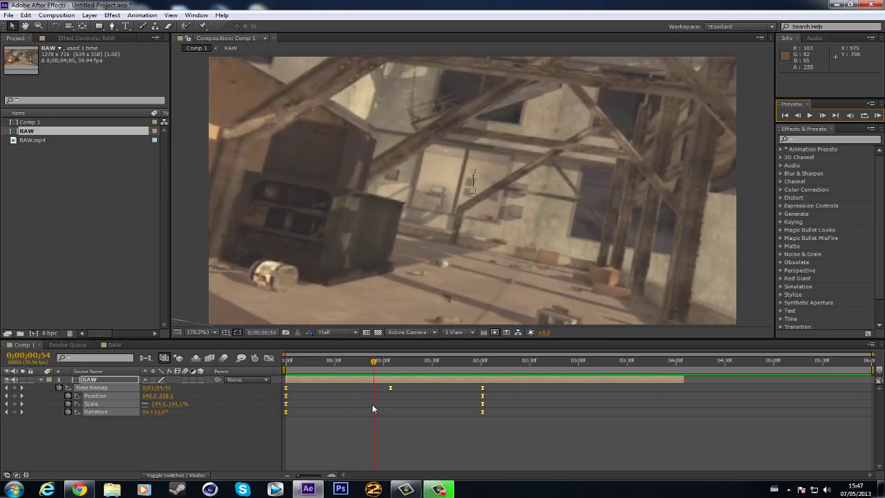